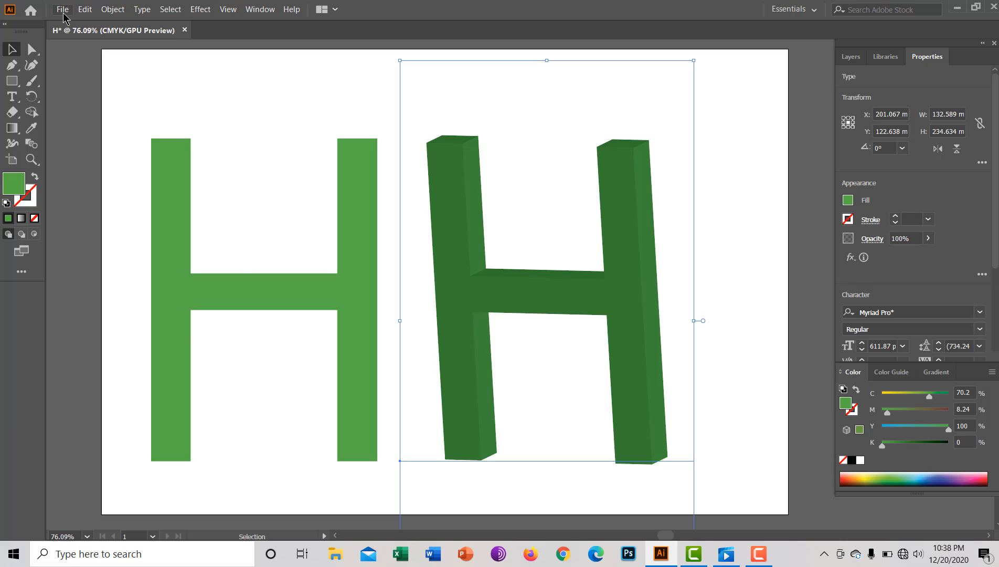
Step: Create a new document named I, 310 × 210 mm in landscape orientation, with one artboard and millimetres as units
click(63, 9)
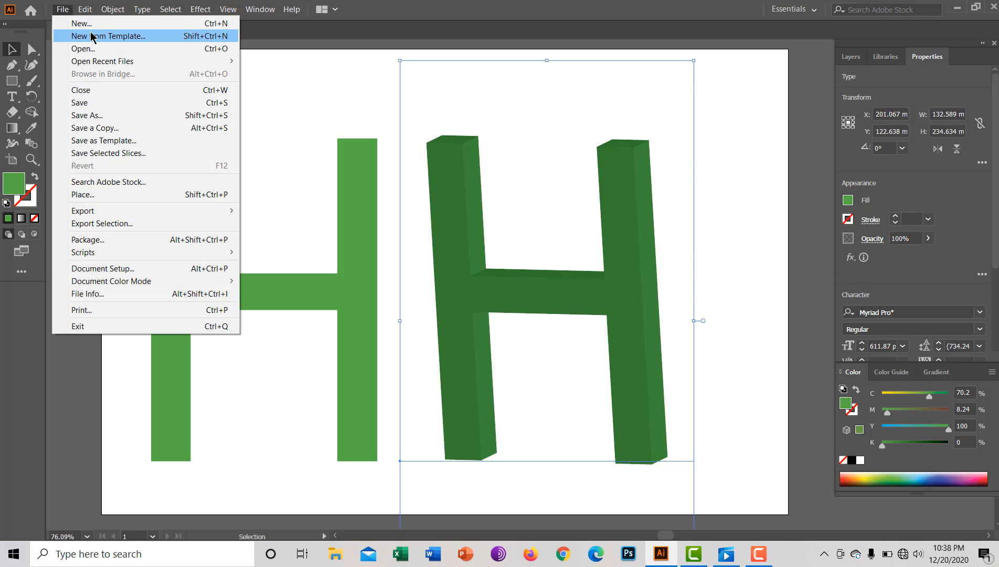
click(93, 25)
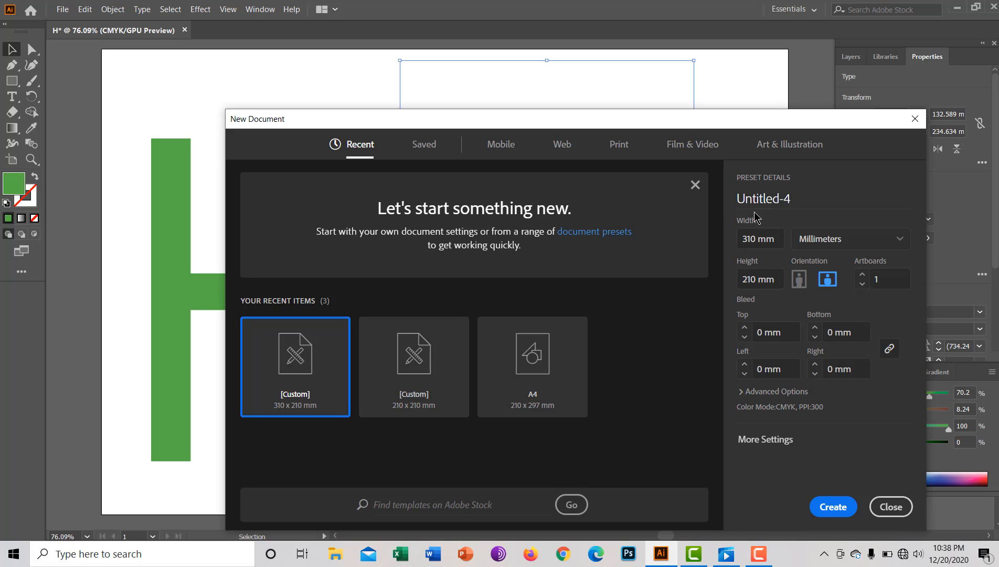
triple_click(791, 193)
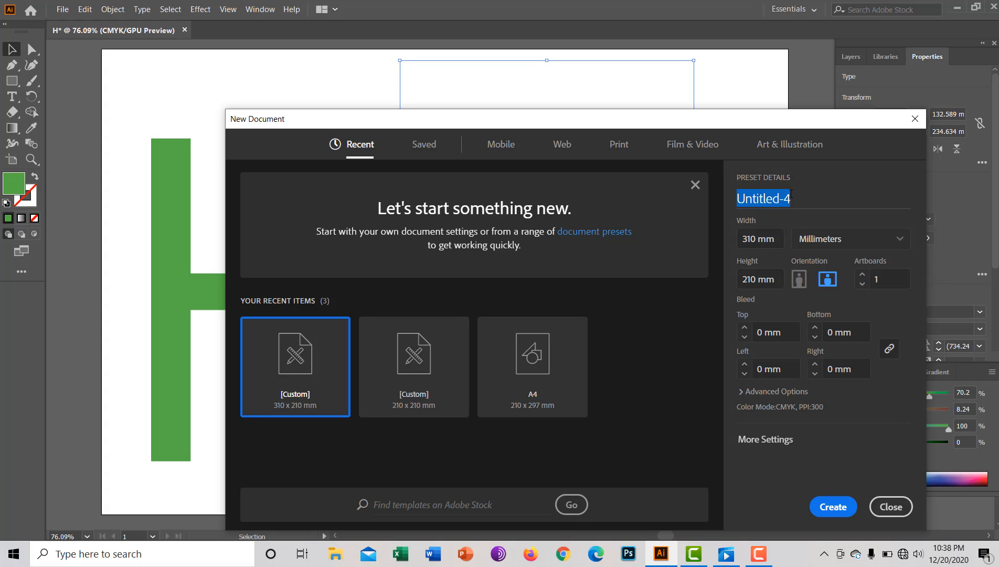
key(BackSpace)
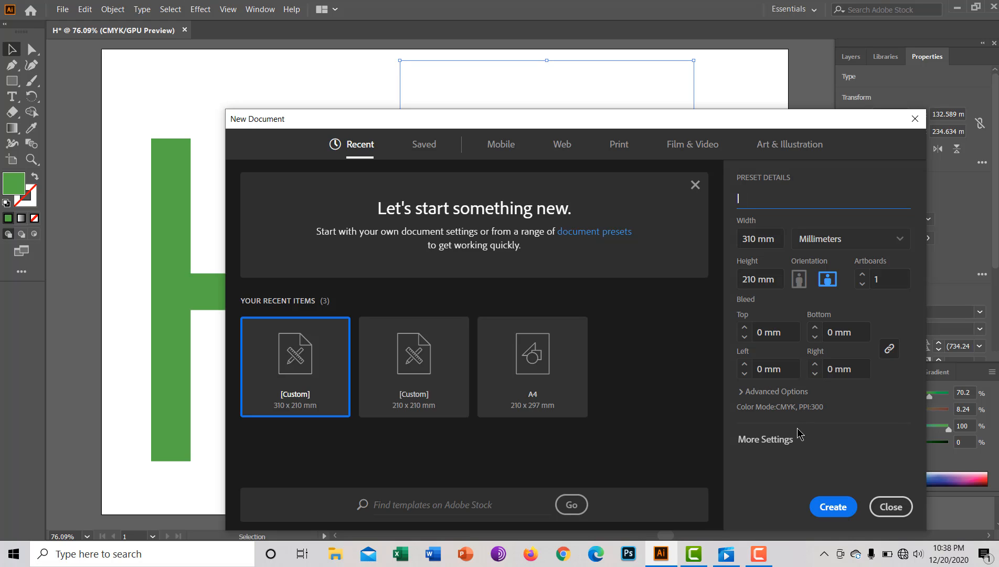
click(892, 238)
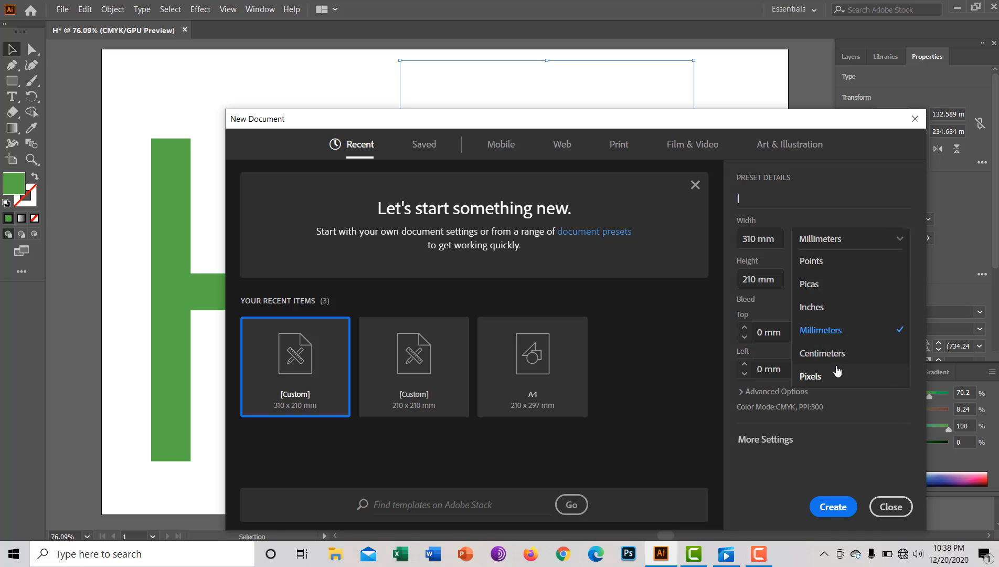
click(855, 336)
click(839, 507)
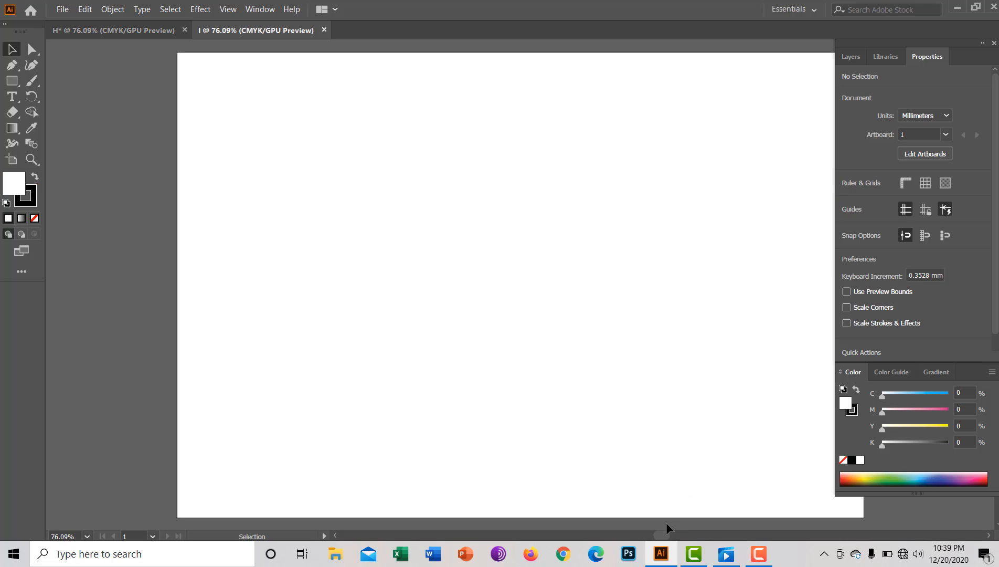
Step: Add point text with the single capital letter I near the artboard's upper-left corner, replacing the placeholder text
drag(665, 535, 670, 535)
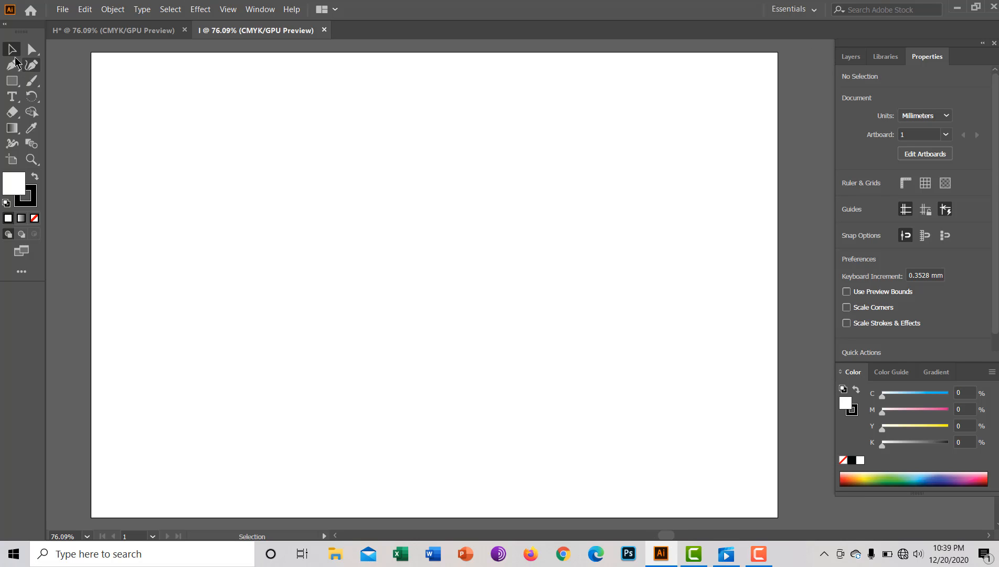
click(14, 97)
click(16, 99)
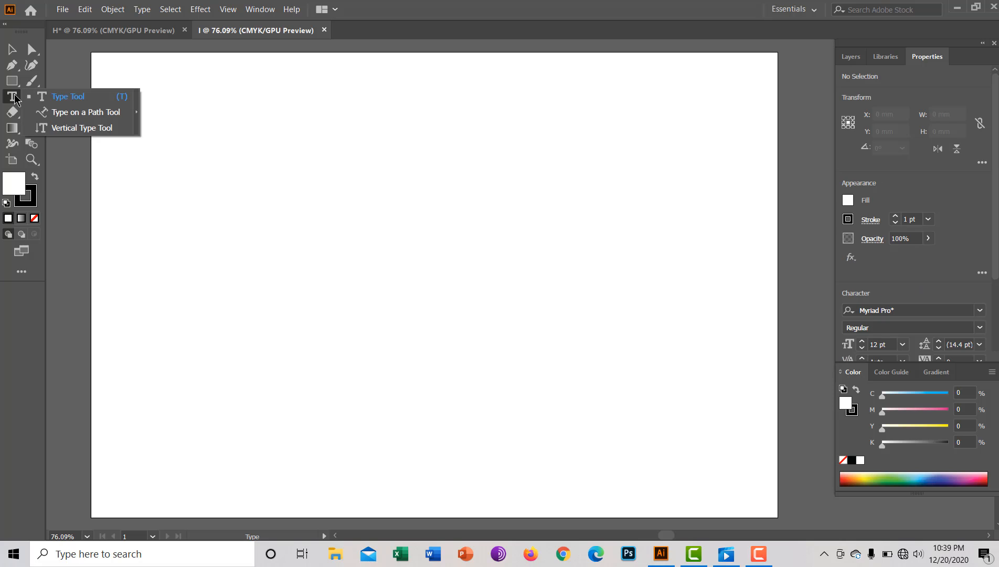
click(57, 97)
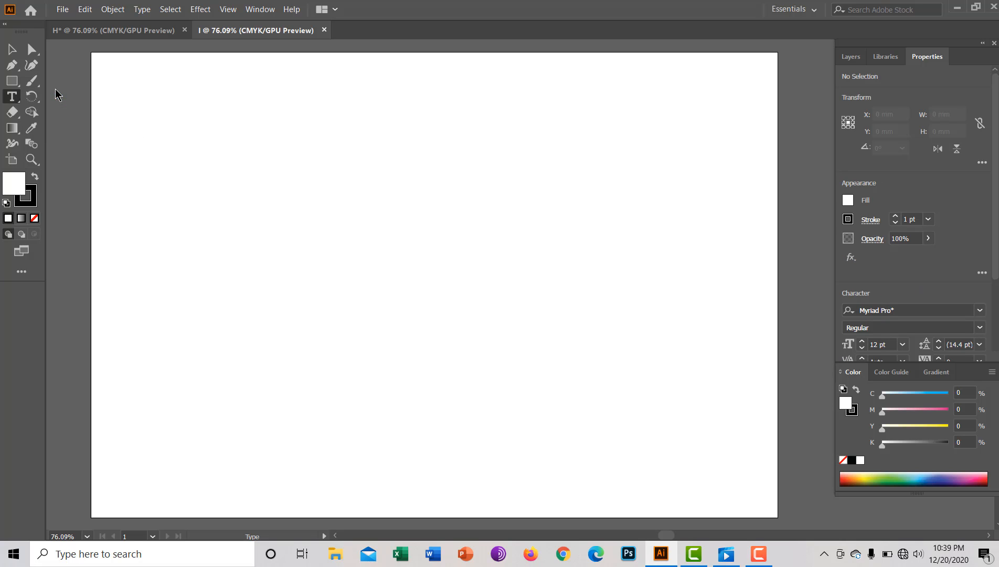
click(149, 137)
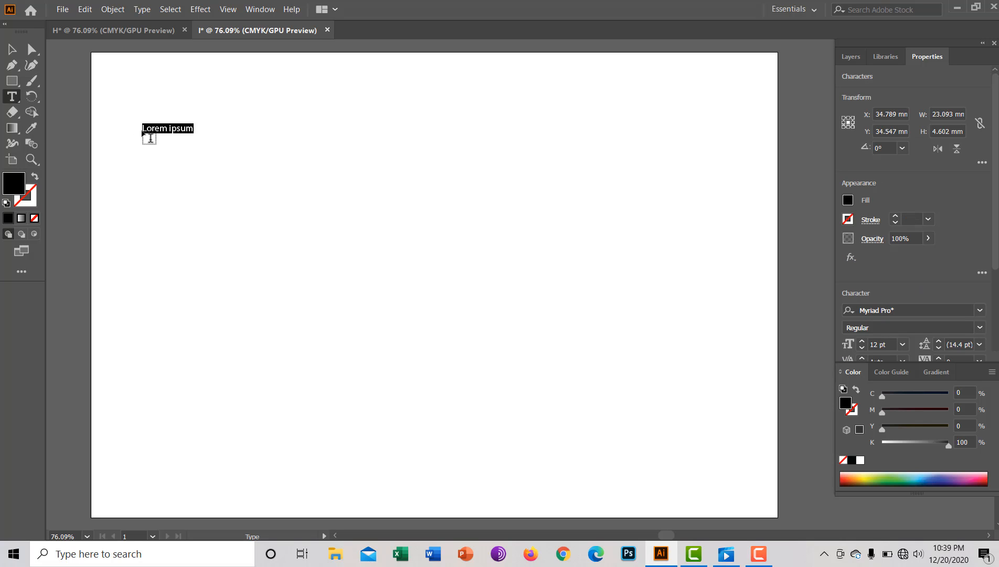
key(BackSpace)
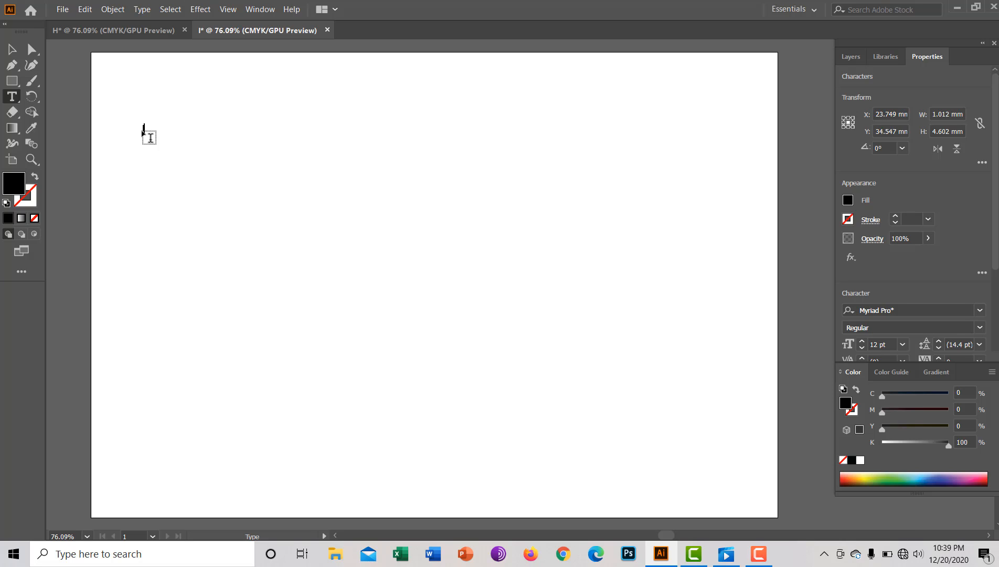
Step: Enlarge the letter I to a text frame of about 135 × 285 mm, shifting it upward between the two scalings
click(11, 55)
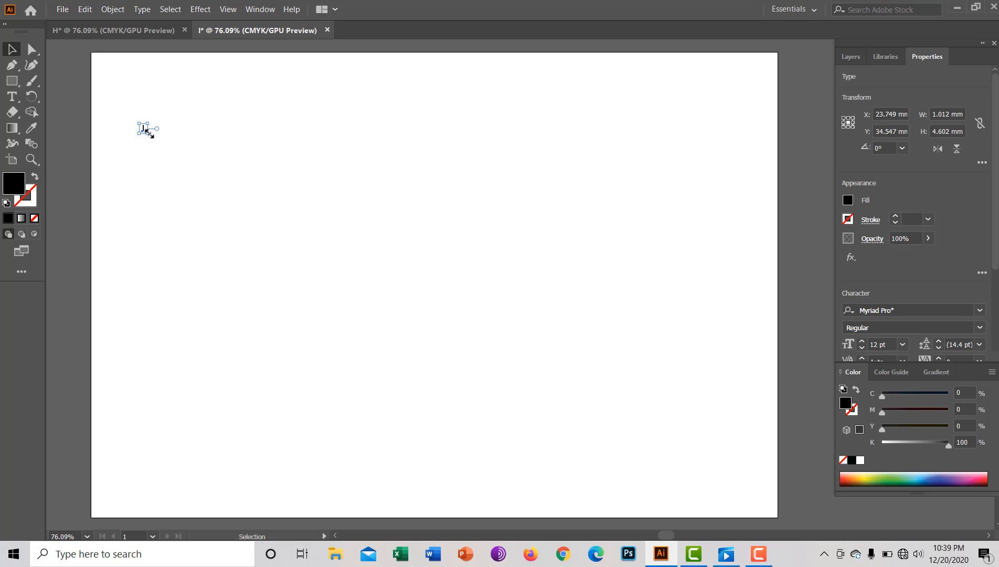
drag(148, 133, 307, 368)
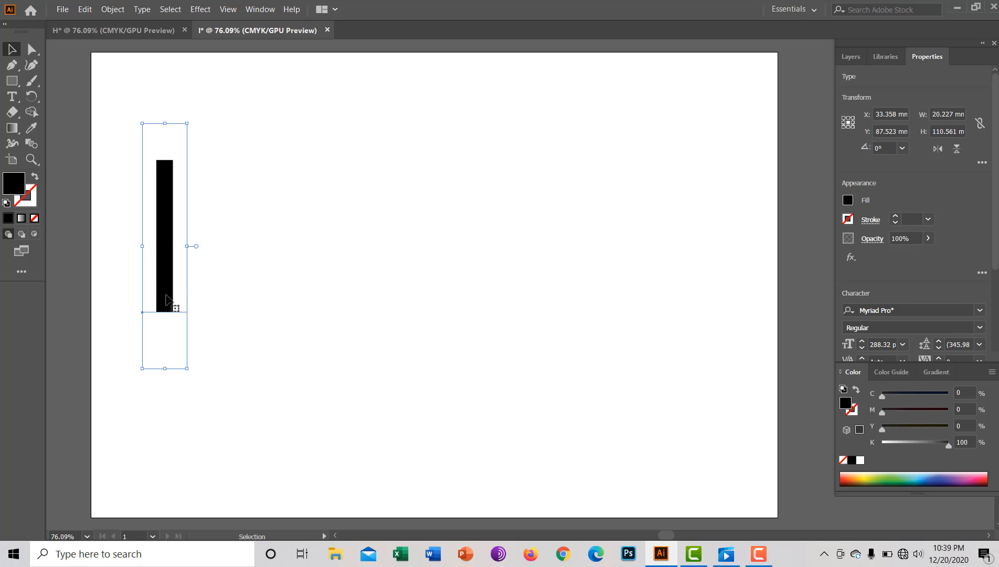
drag(166, 294, 173, 155)
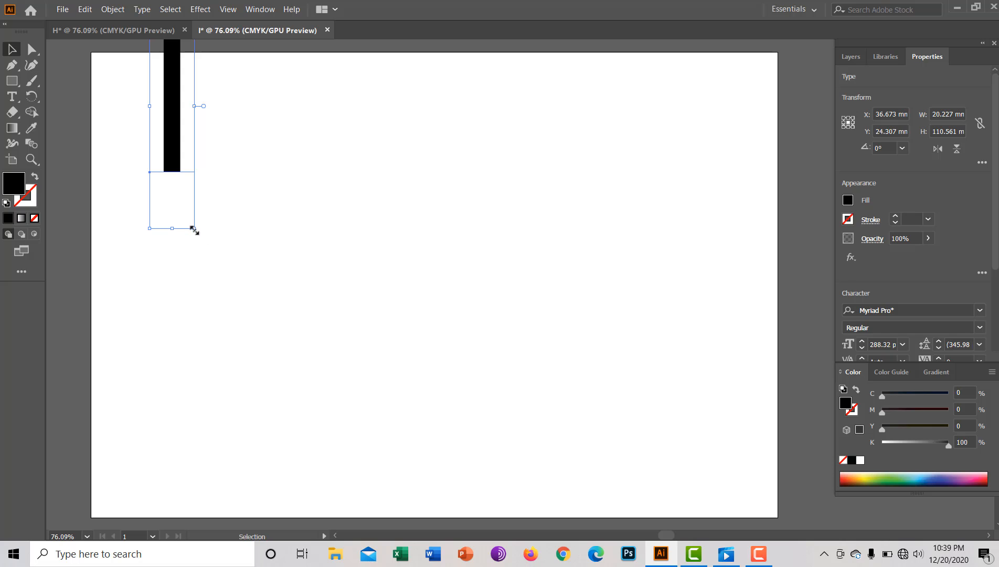
drag(194, 230, 450, 561)
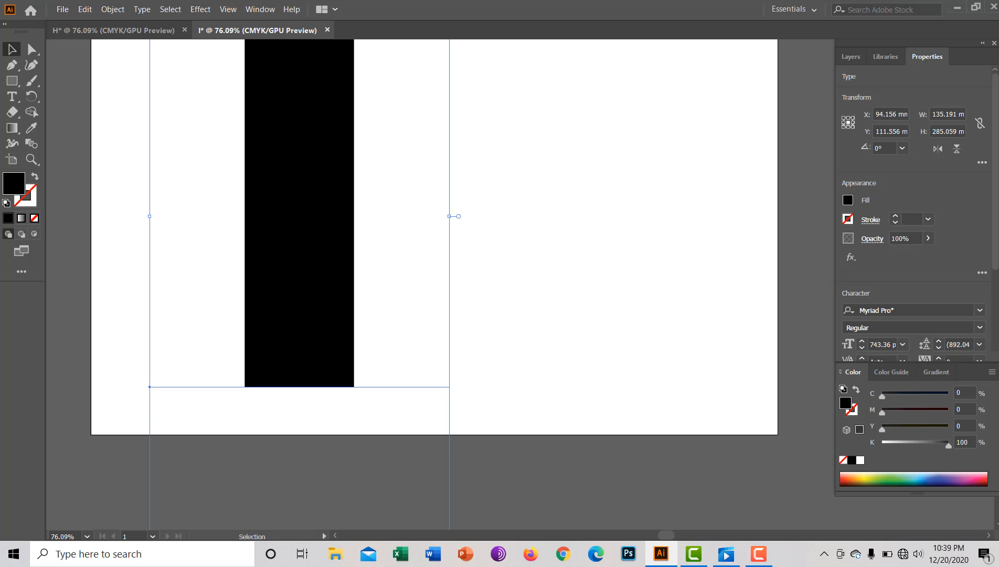
Step: Narrow the letter I's text frame to about 119 mm, scale it down to about 111 × 274 mm, and deselect it
scroll(435, 284, up, 6)
scroll(435, 284, down, 6)
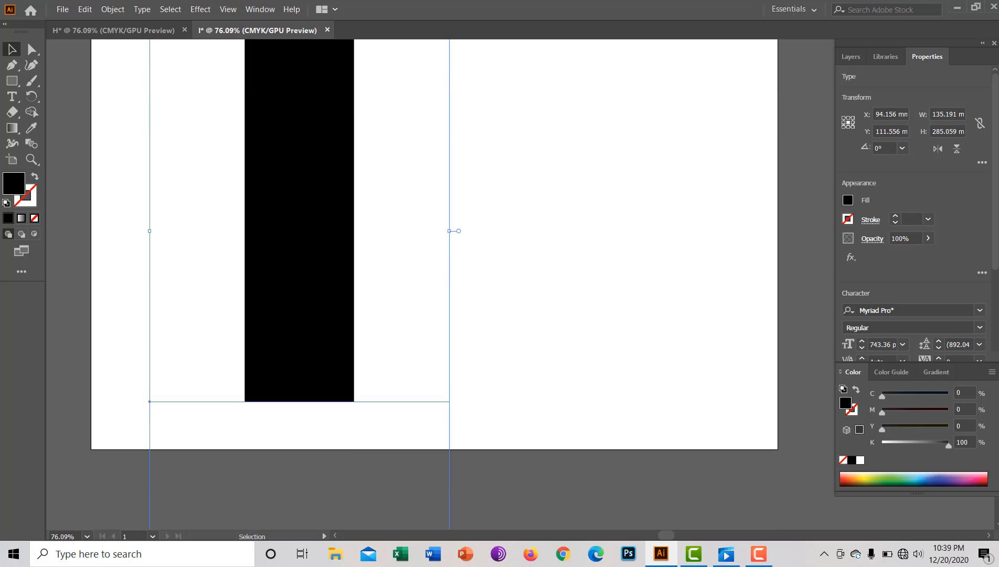
scroll(435, 284, up, 5)
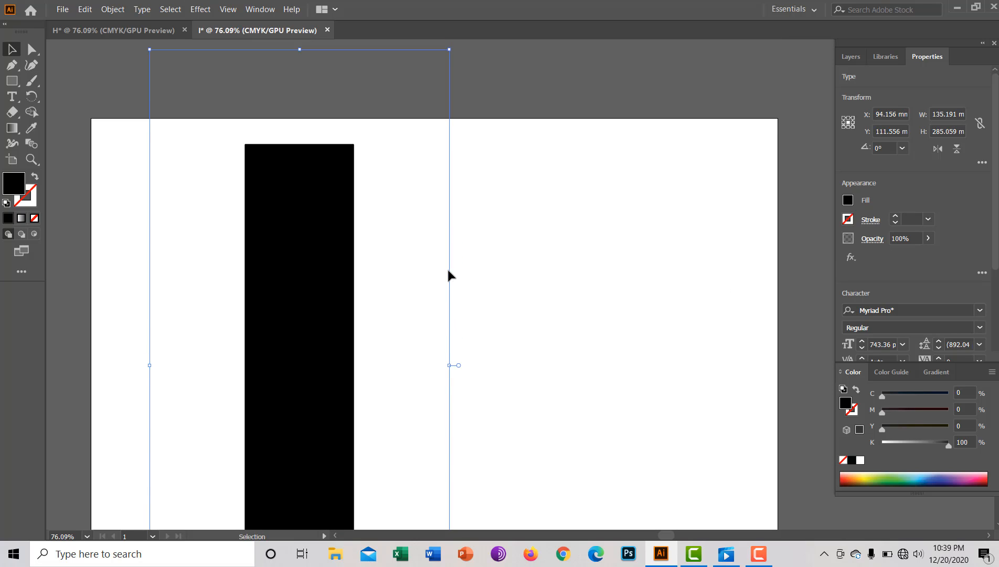
drag(449, 364, 423, 363)
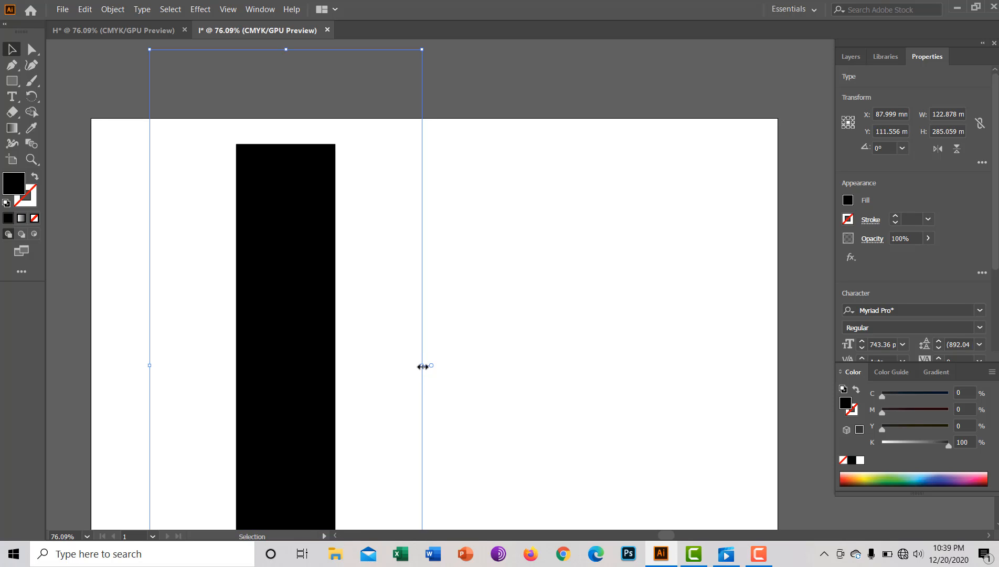
drag(422, 366, 414, 364)
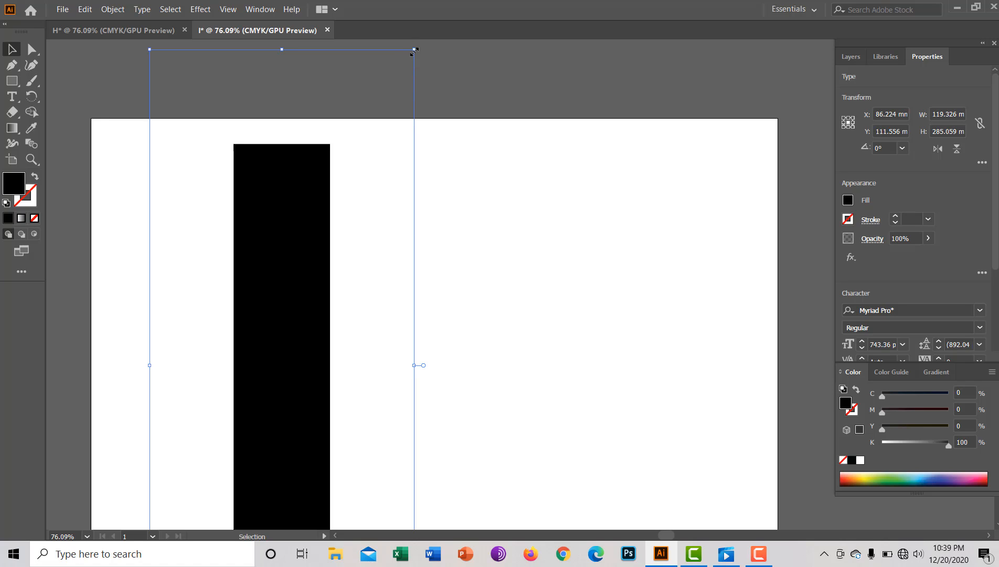
drag(415, 50, 395, 73)
click(479, 195)
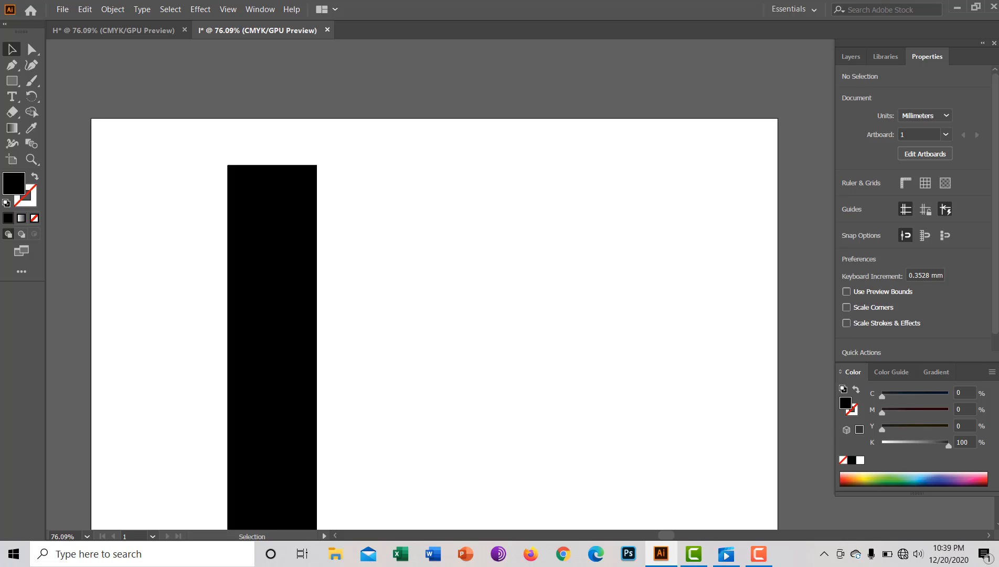
Step: Fill the letter I with burnt orange (C 23.92, M 77.25, Y 100, K 16.08) and place a copy level with it on the artboard's right half
scroll(435, 283, down, 11)
scroll(434, 283, up, 9)
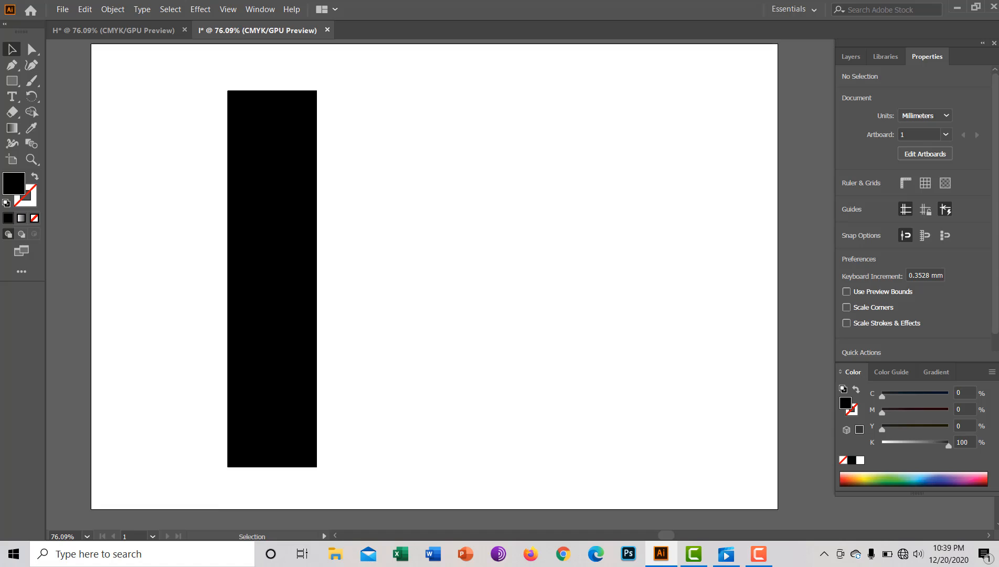
scroll(435, 284, down, 3)
click(293, 257)
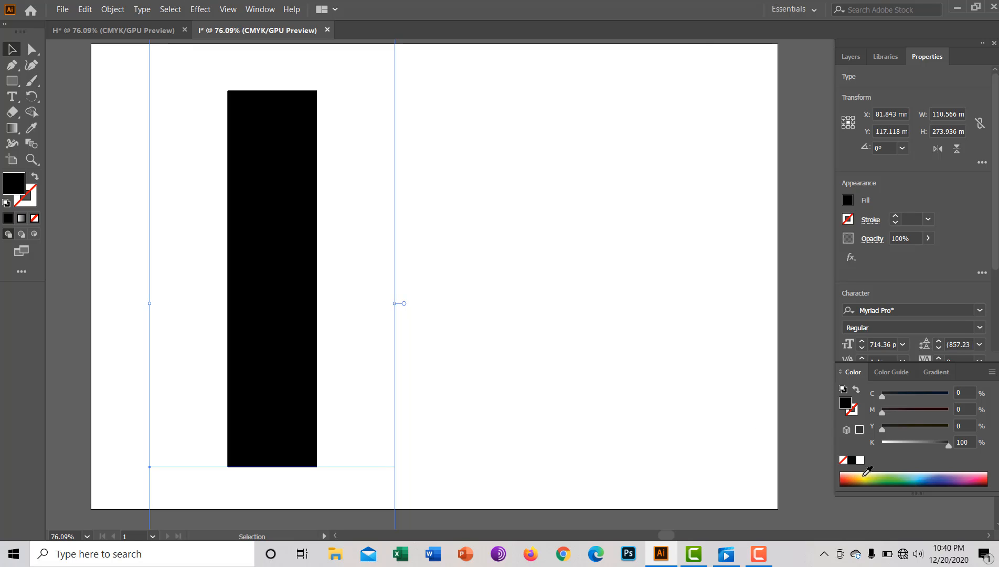
click(920, 476)
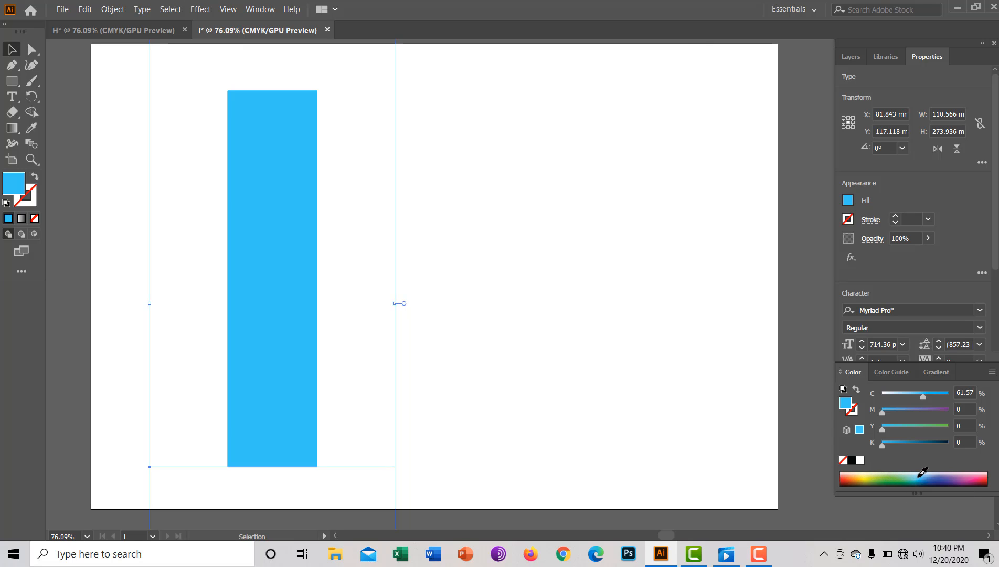
click(853, 478)
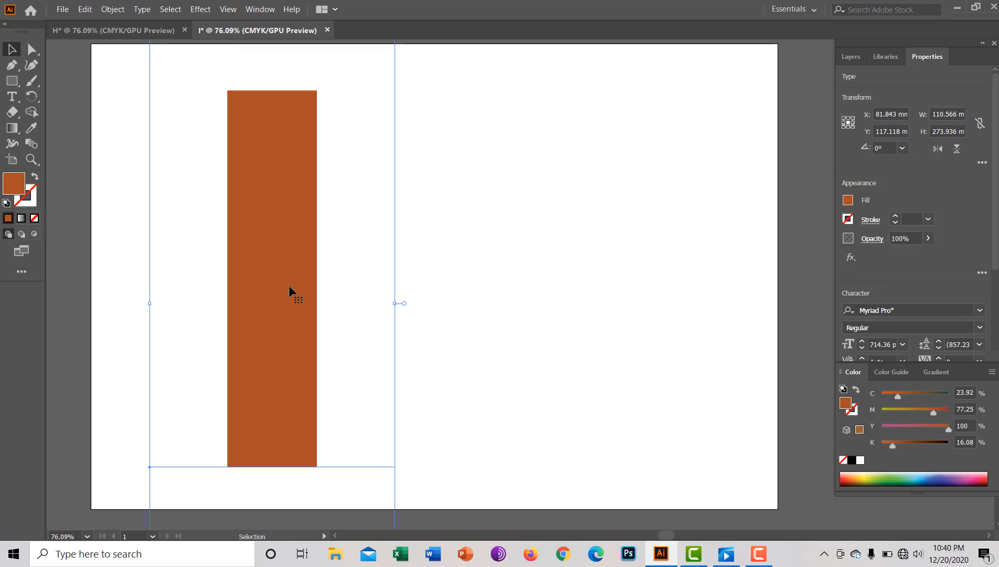
drag(289, 287, 619, 291)
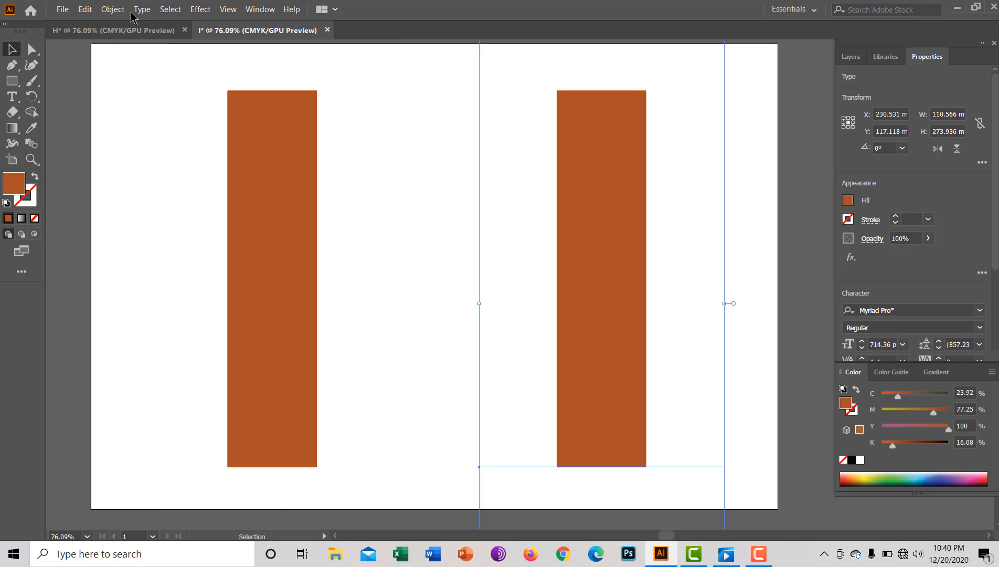
Step: Try to apply 3D Extrude & Bevel to the right-hand I with rotations of -20°, -17° and 7° and a 50 pt depth
click(200, 9)
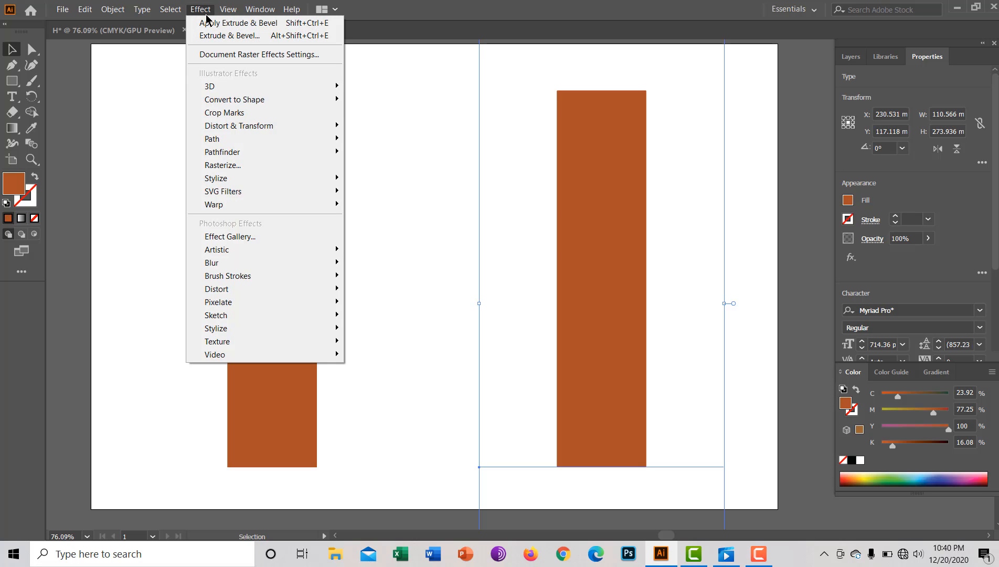
mouse_move(213, 86)
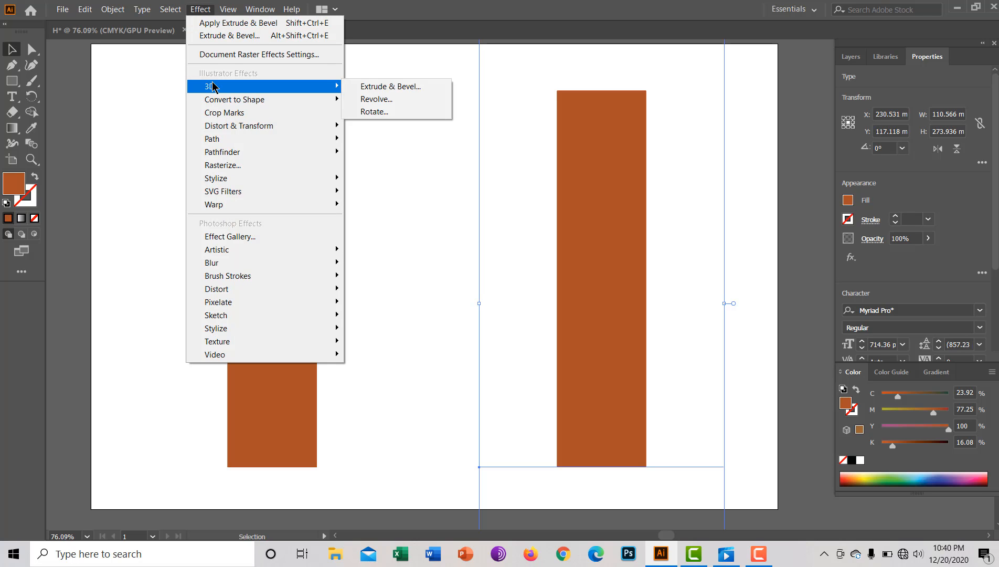
click(395, 86)
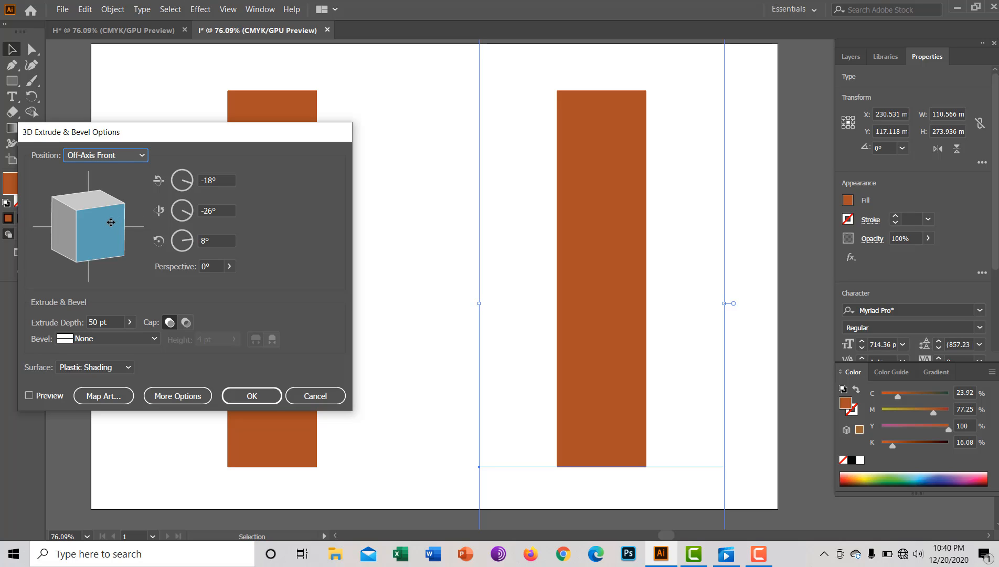
drag(110, 222, 106, 224)
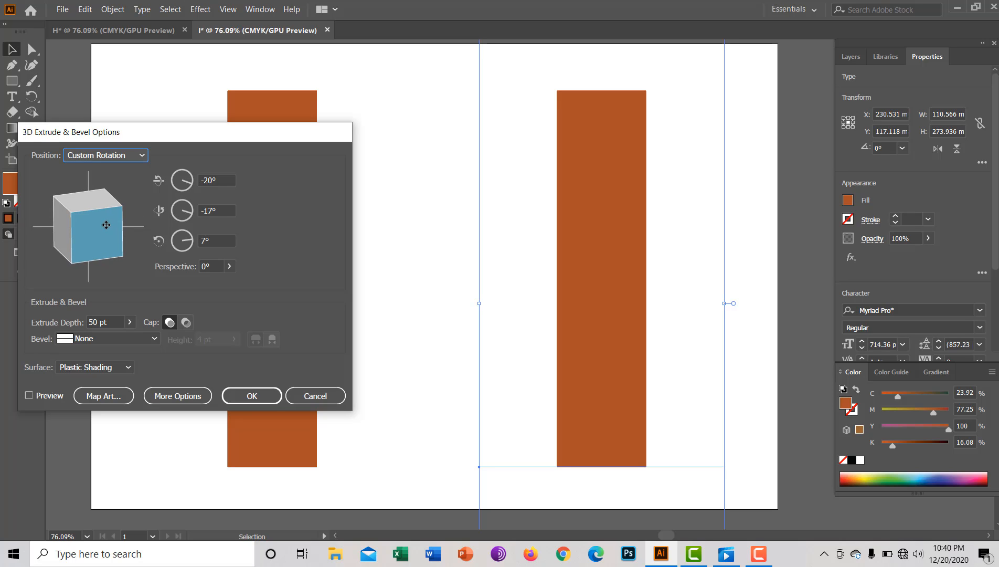
click(29, 395)
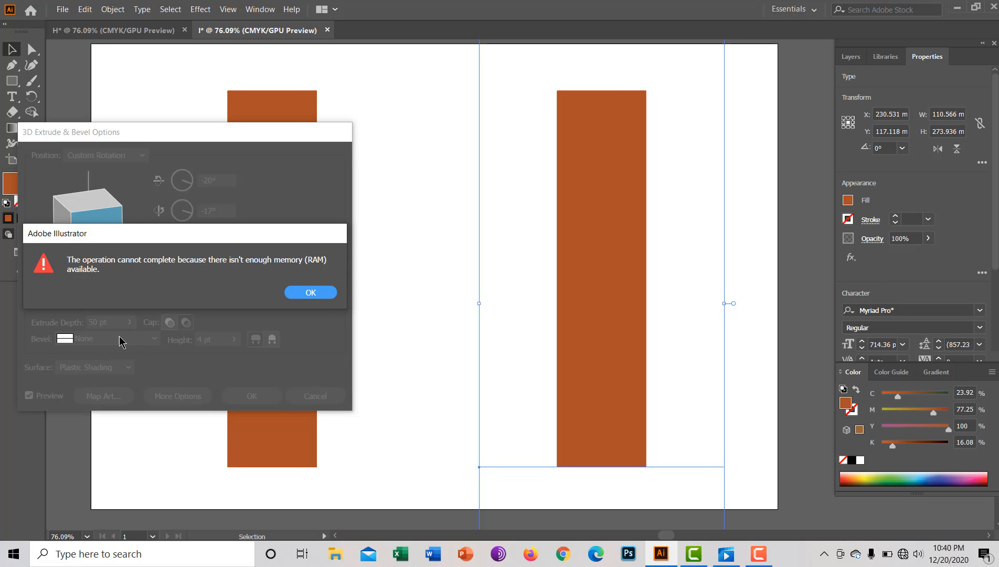
click(314, 297)
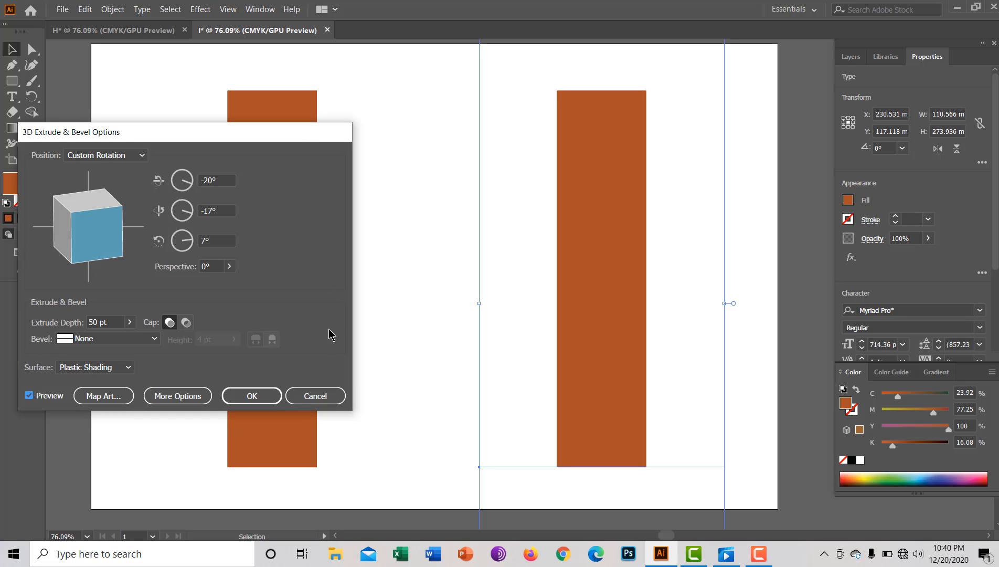
click(313, 396)
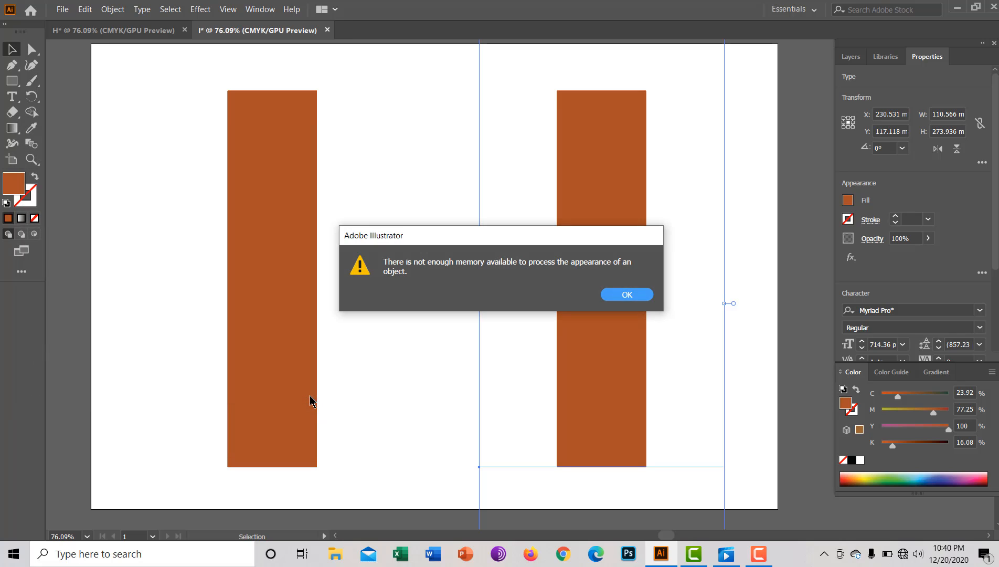
click(626, 295)
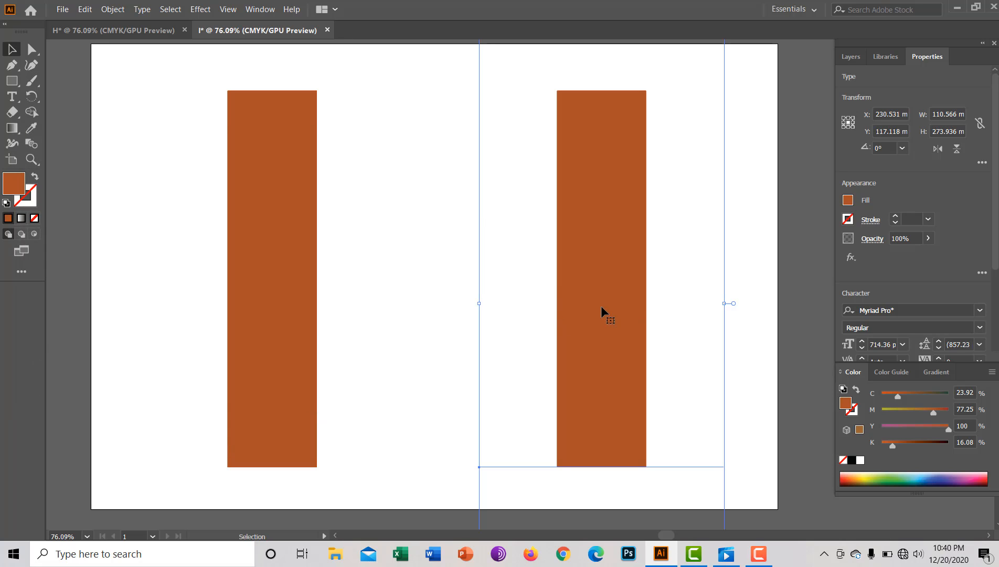
Step: Delete the original letter I on the left half of the artboard
click(280, 297)
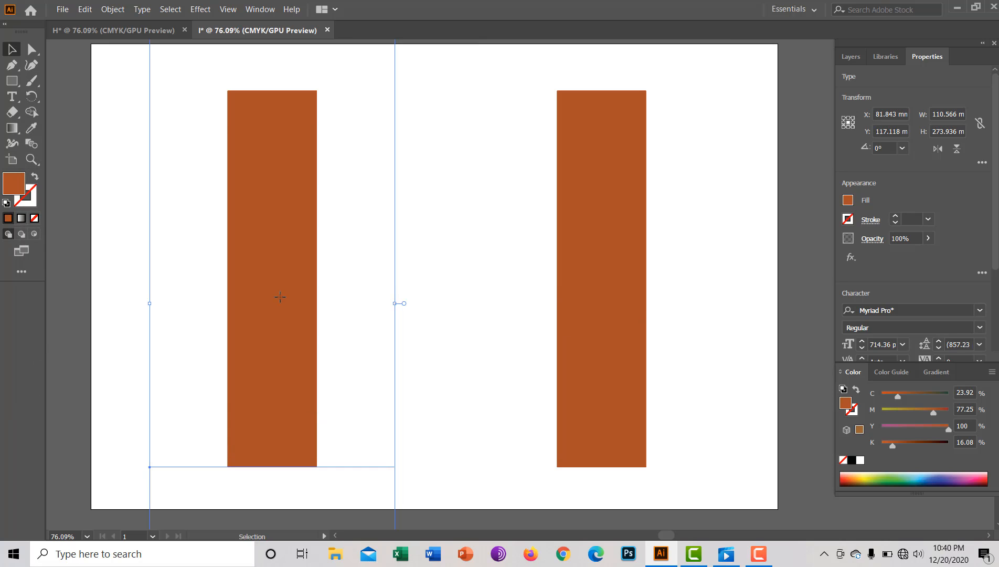
key(Delete)
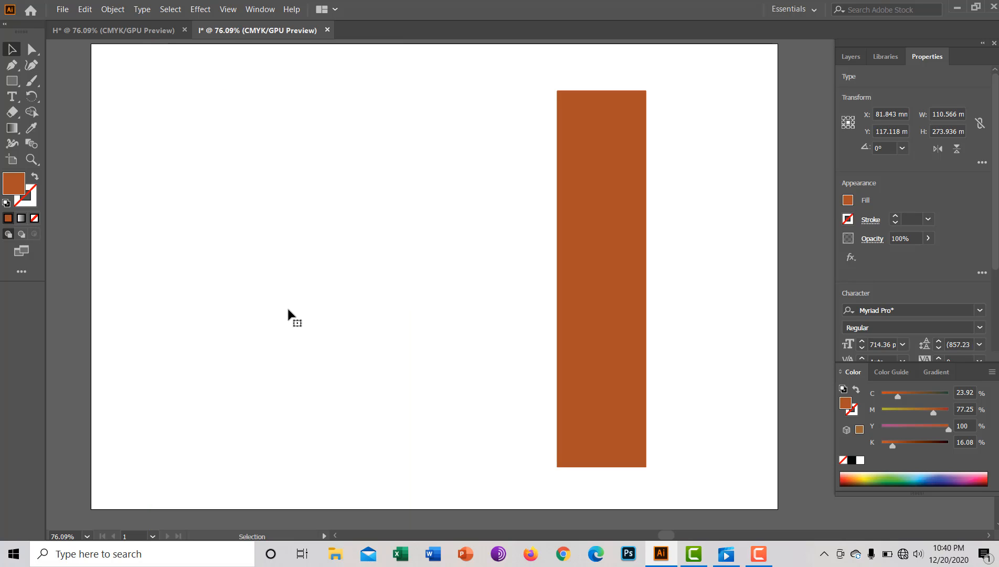
Step: Copy the letter I to the artboard's left half and apply 3D Extrude & Bevel with Custom Rotation (-18°, -26°, 8°) and 50 pt depth
click(586, 305)
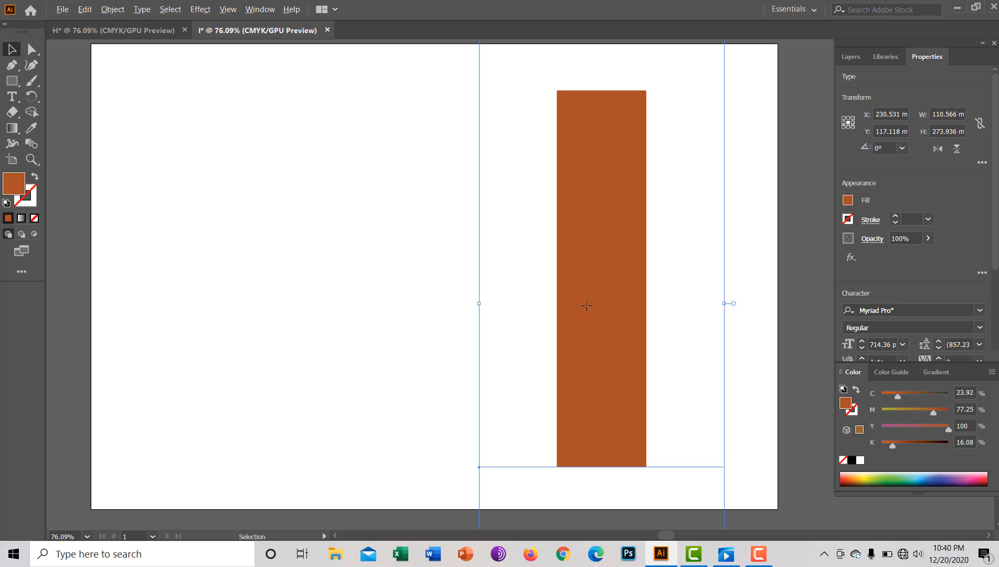
drag(588, 309, 230, 311)
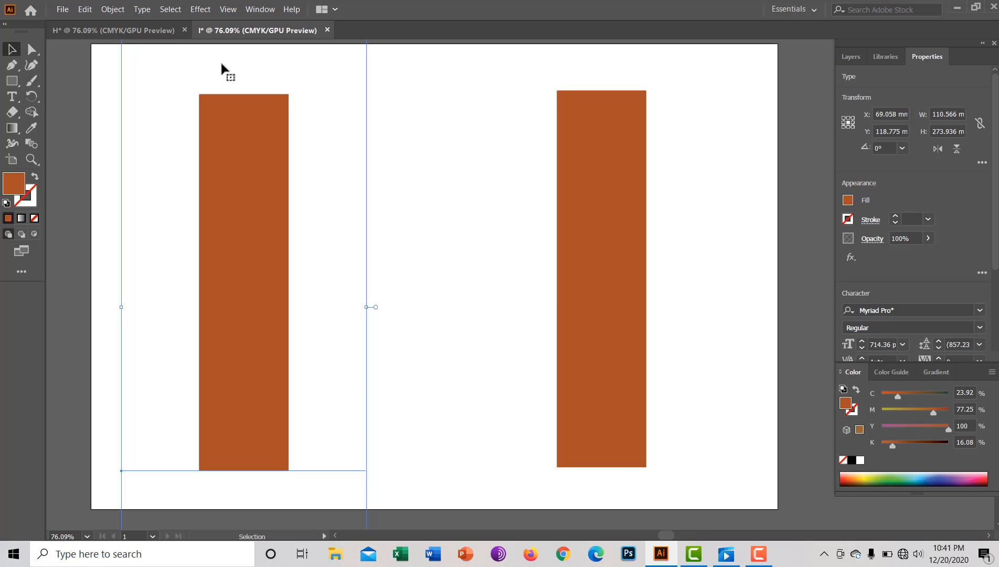
click(201, 10)
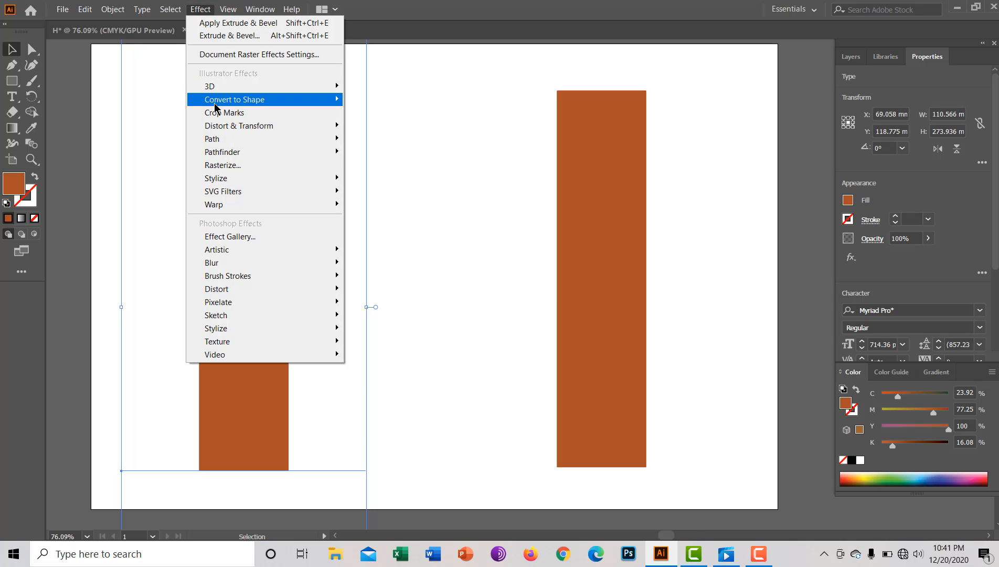
mouse_move(221, 87)
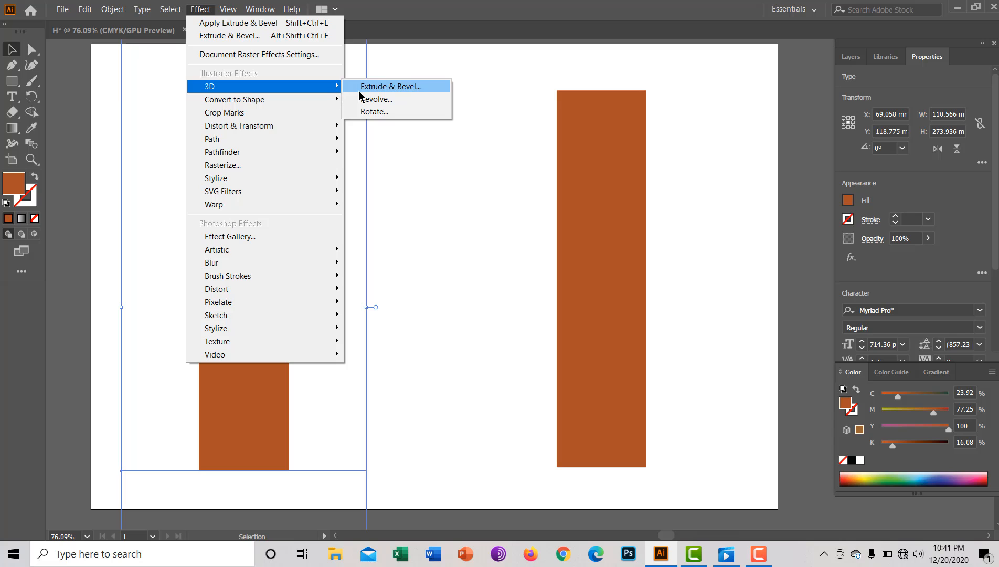
click(391, 86)
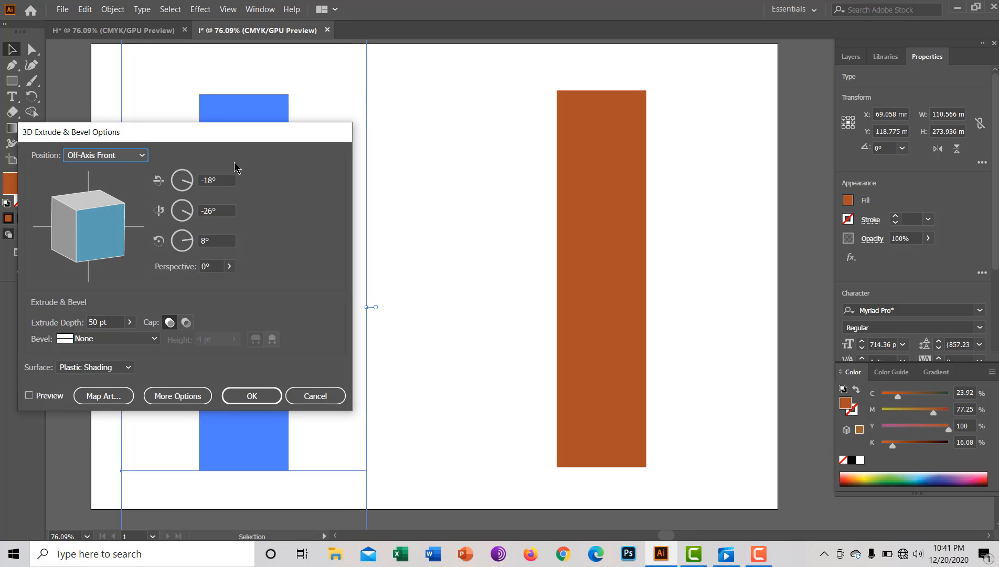
click(141, 155)
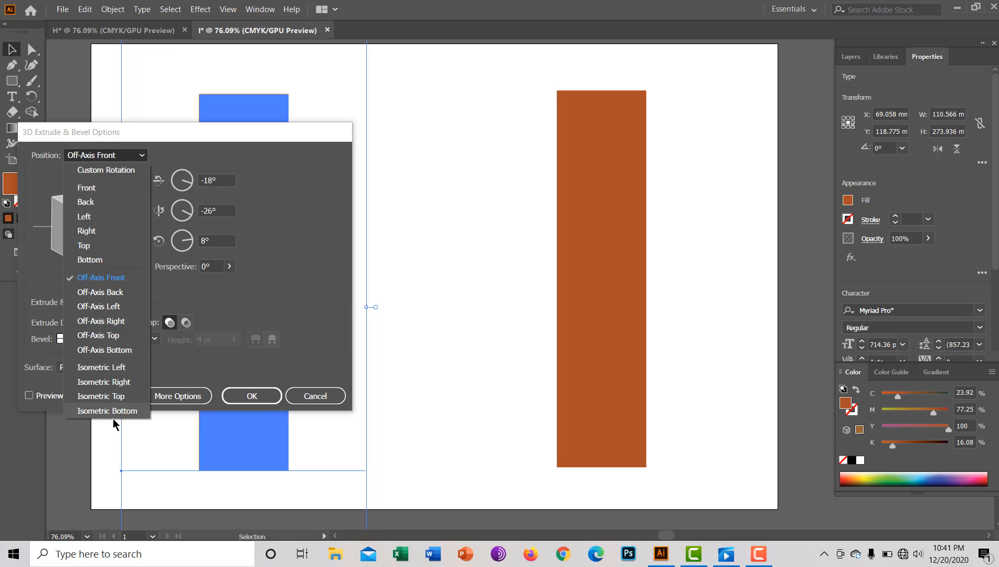
click(114, 171)
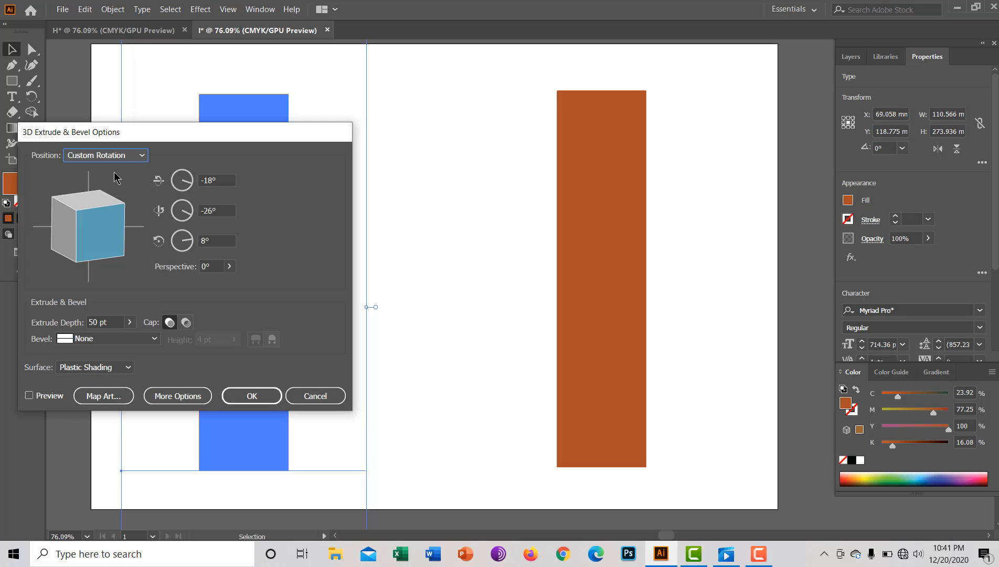
click(29, 395)
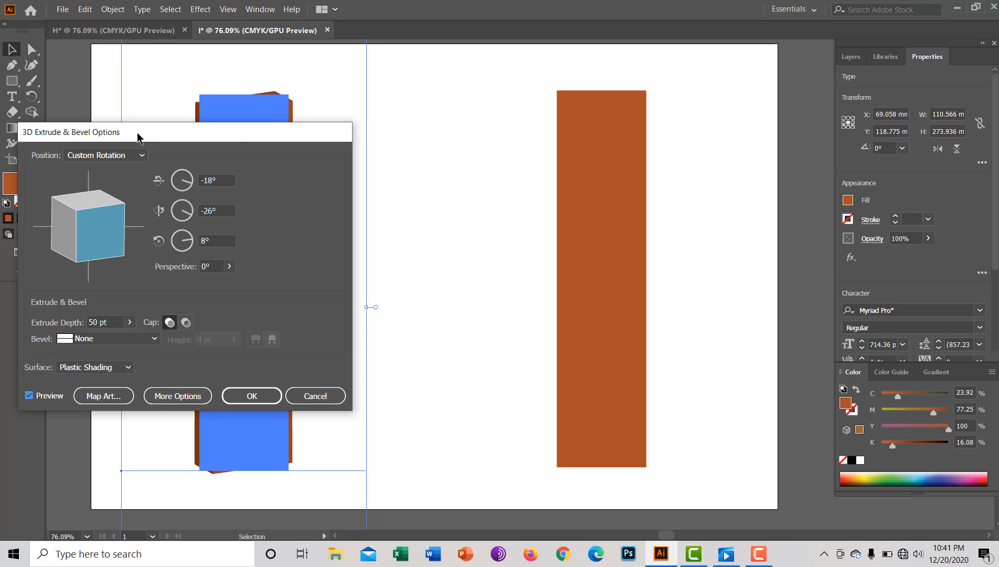
drag(138, 137, 523, 157)
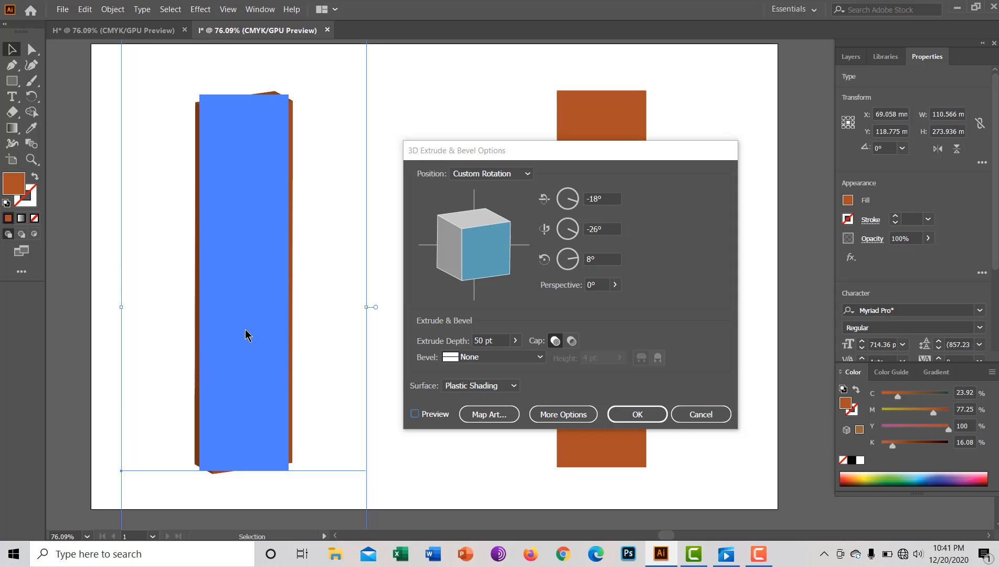
click(619, 416)
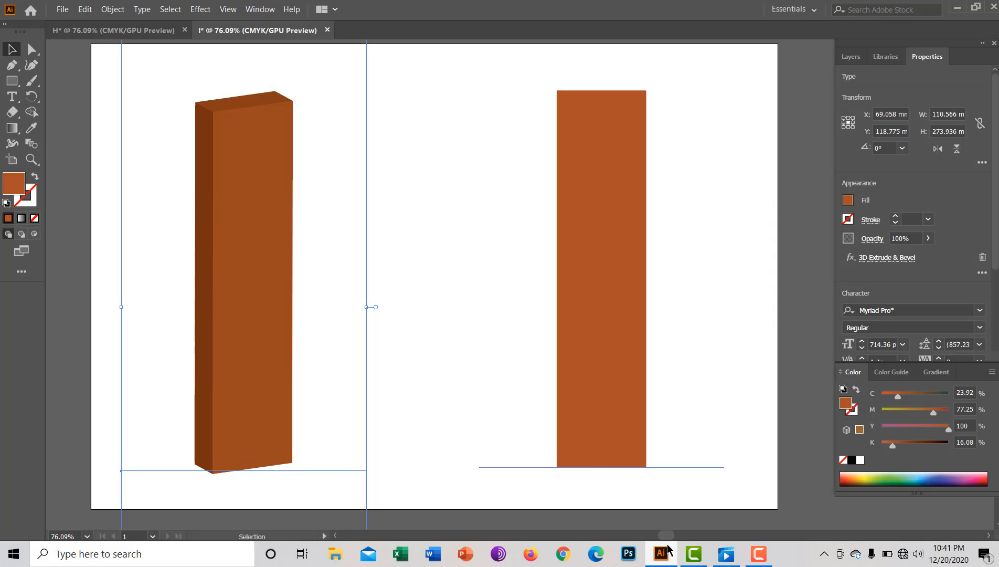
click(758, 559)
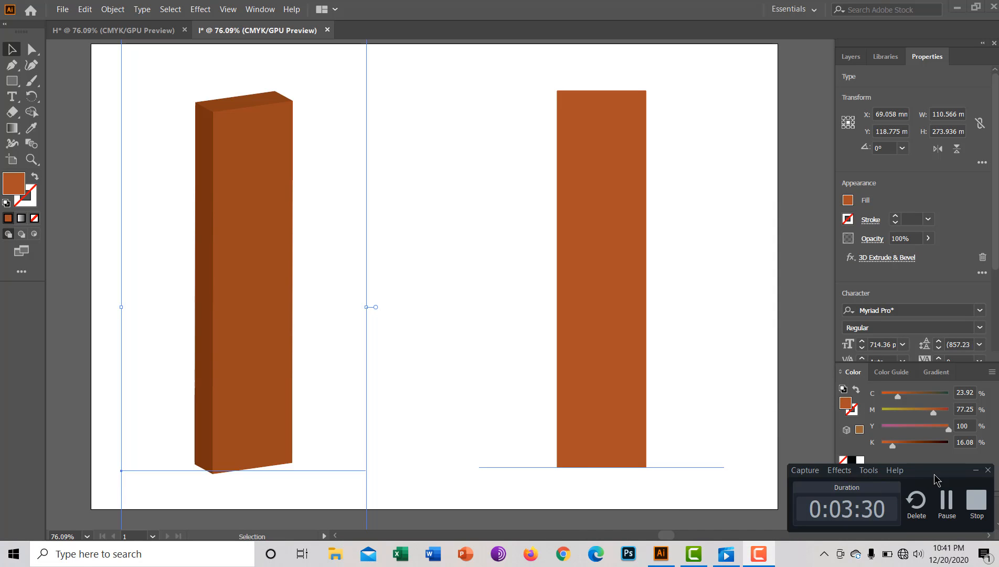